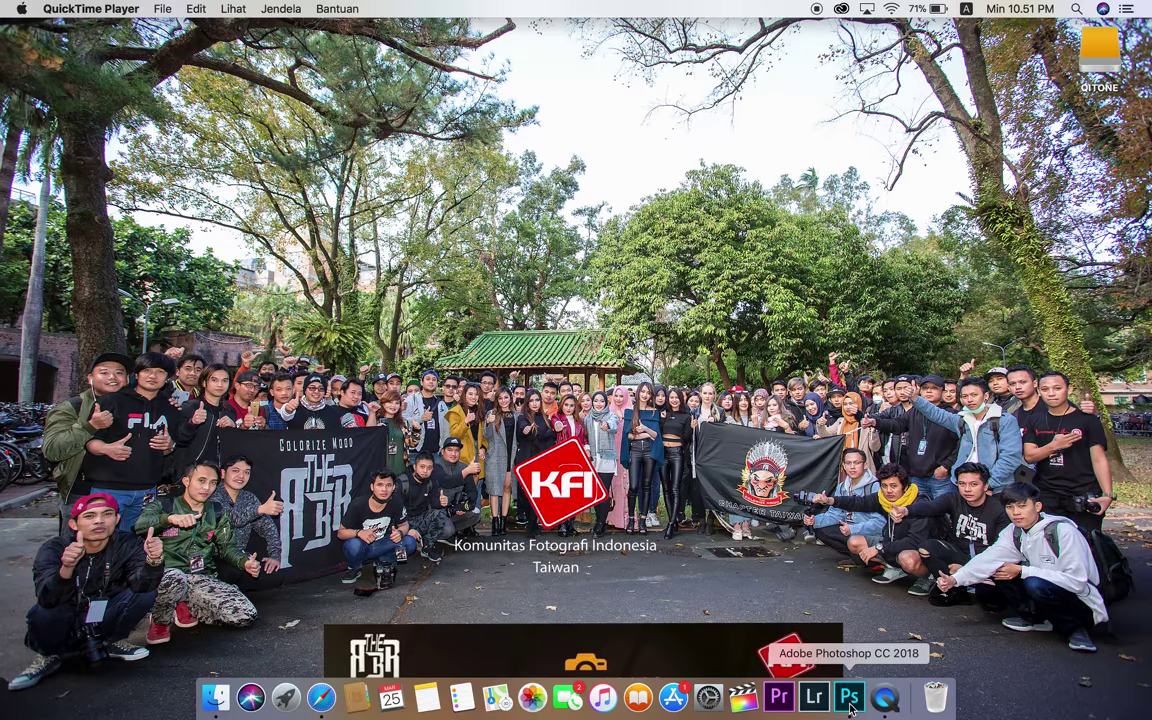
Bring Photoshop forward in the Essentials (Default) workspace with its window maximized.
click(848, 700)
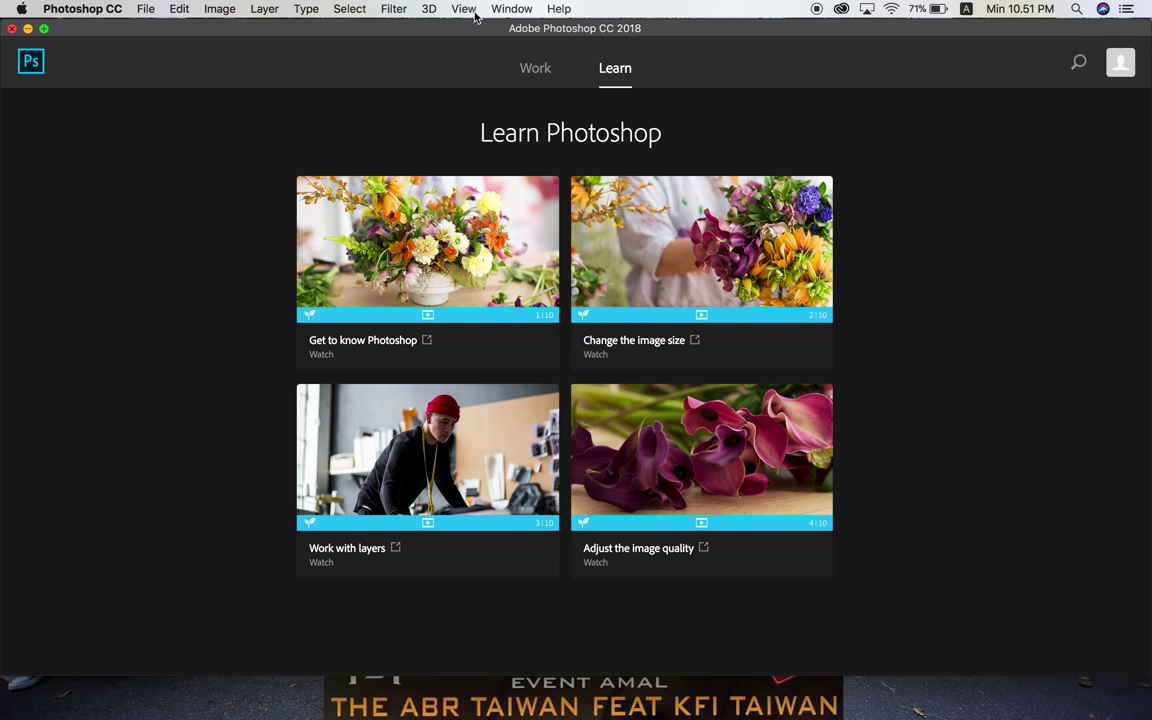
click(511, 9)
mouse_move(529, 43)
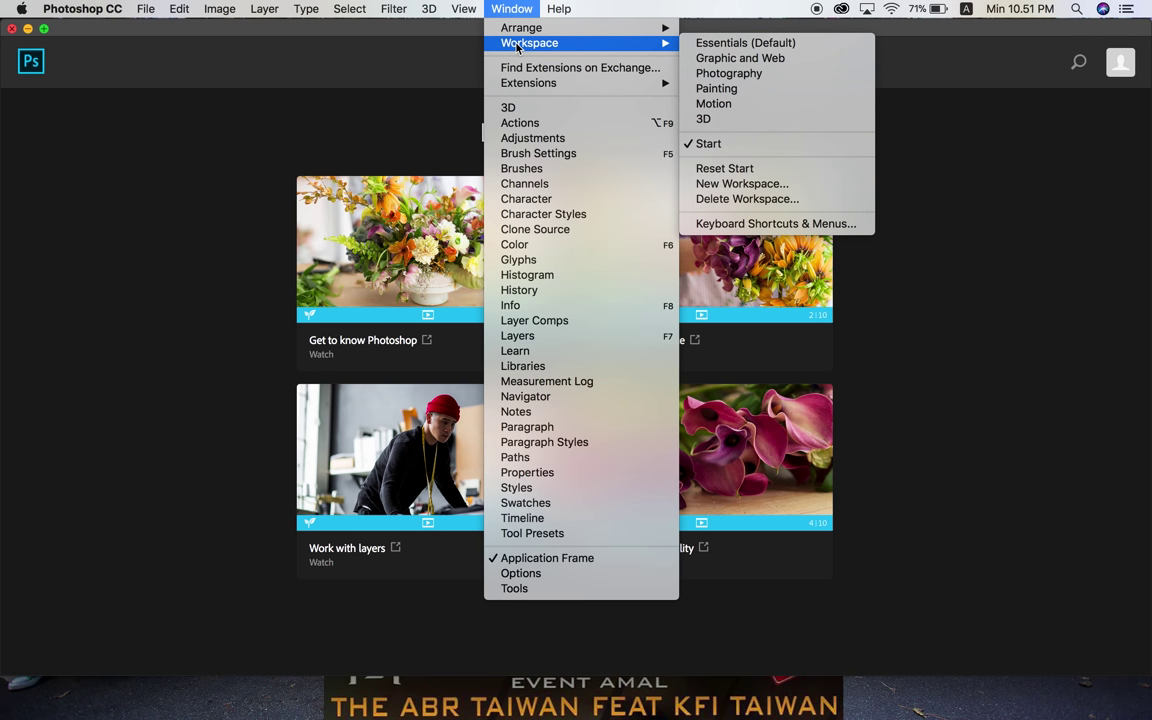
click(700, 42)
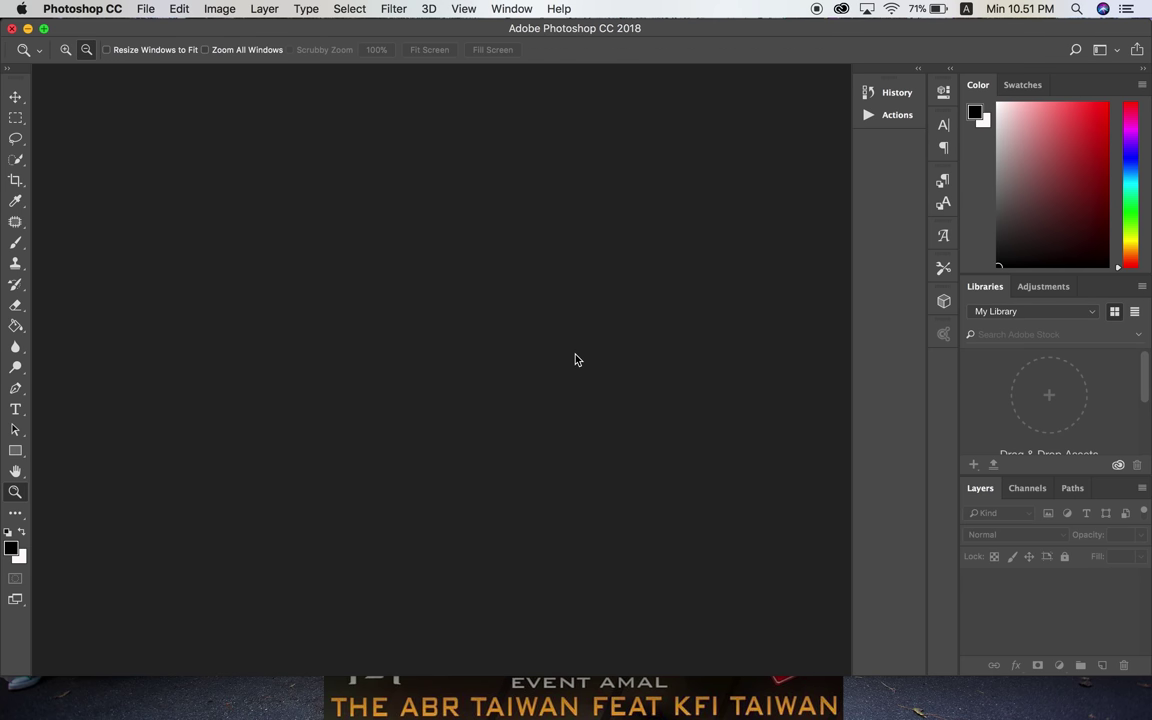
click(44, 28)
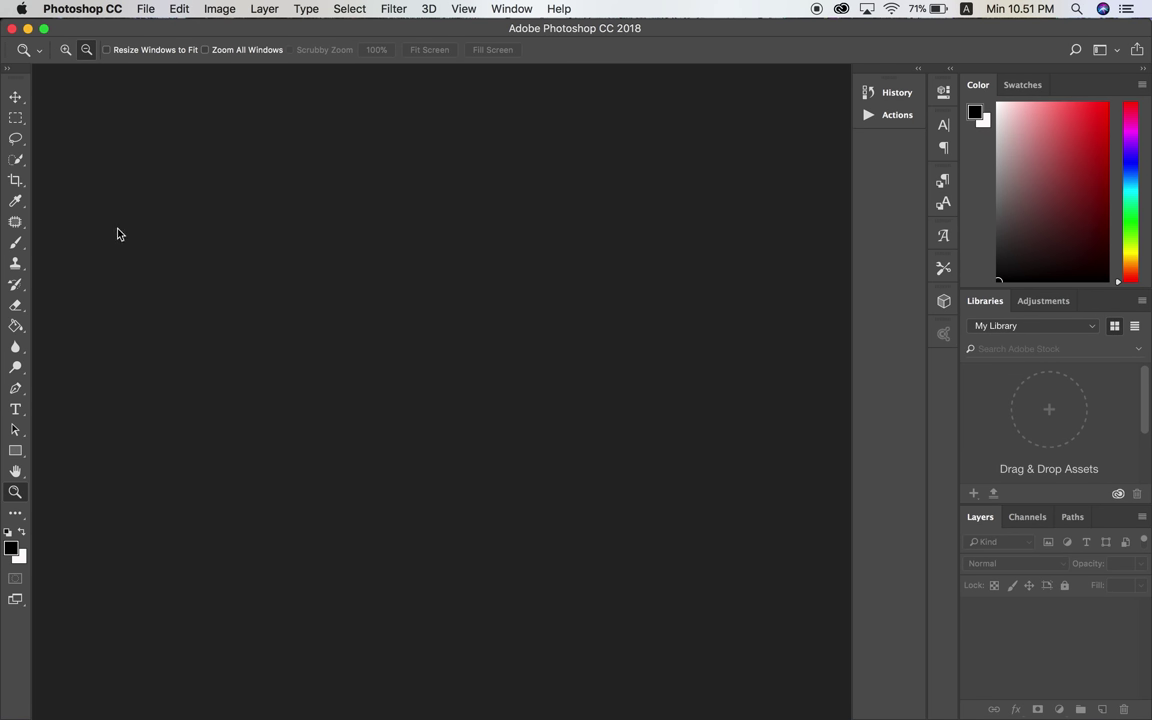
click(145, 10)
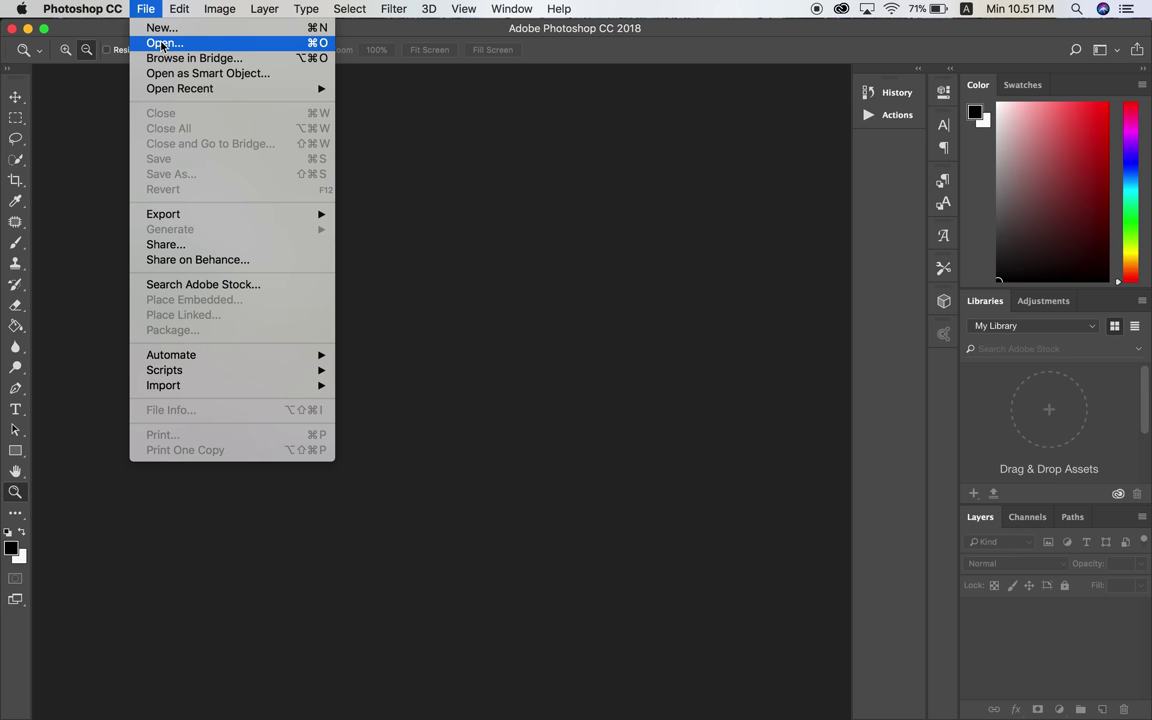
Open IMG_7686.JPG from the dated shoot folder on the QITONE drive.
click(160, 43)
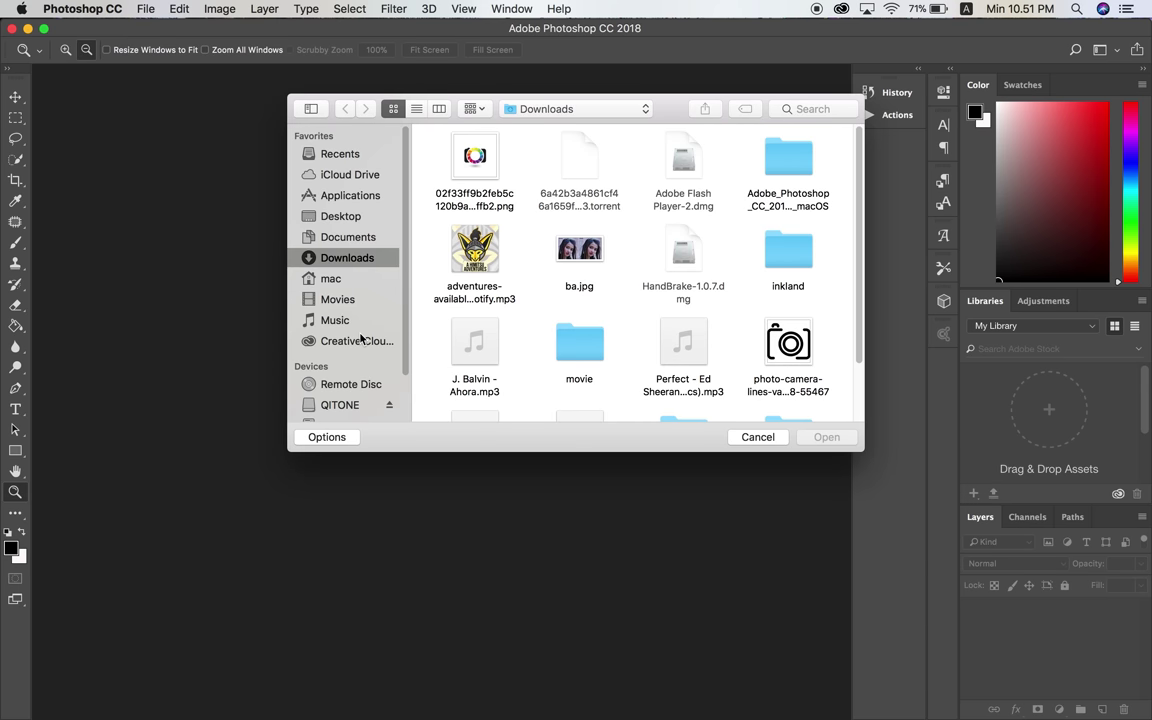
scroll(338, 380, down, 1)
scroll(335, 385, down, 2)
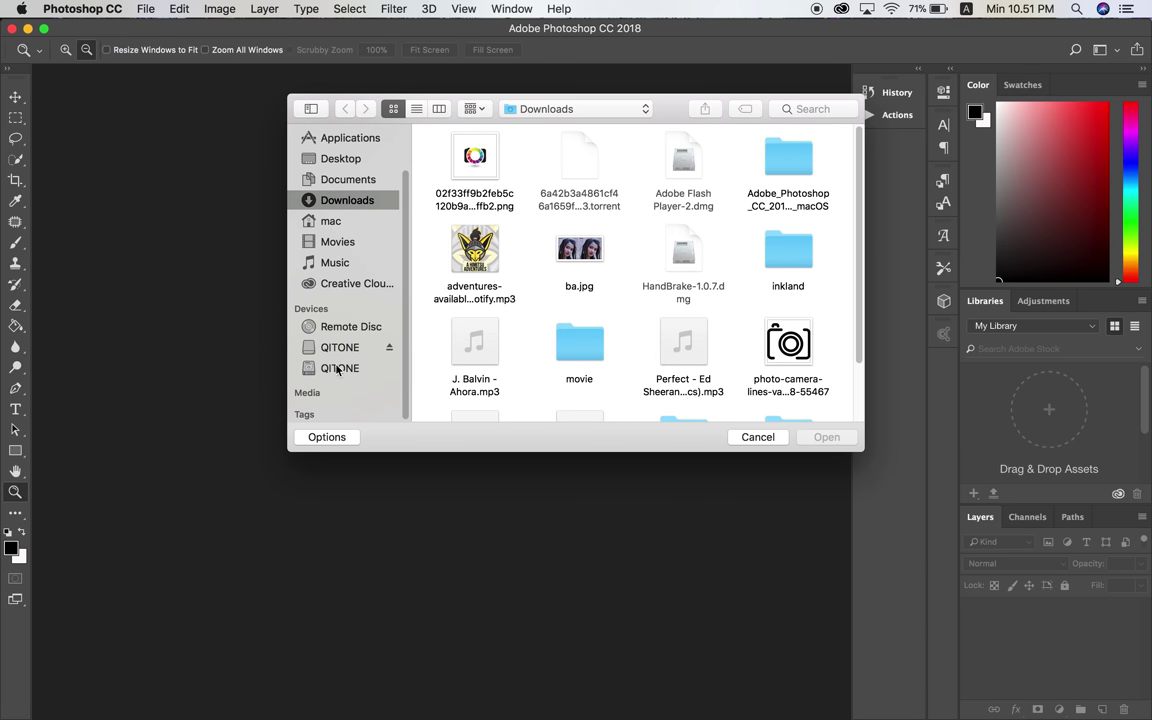
click(343, 370)
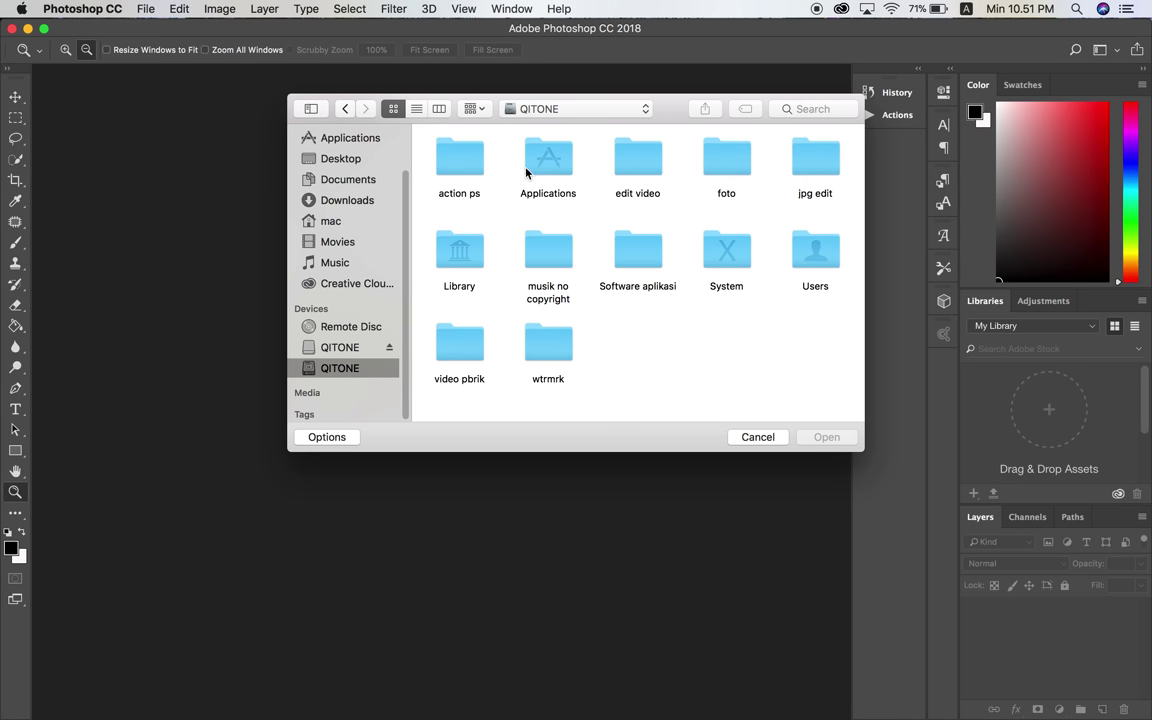
double_click(728, 162)
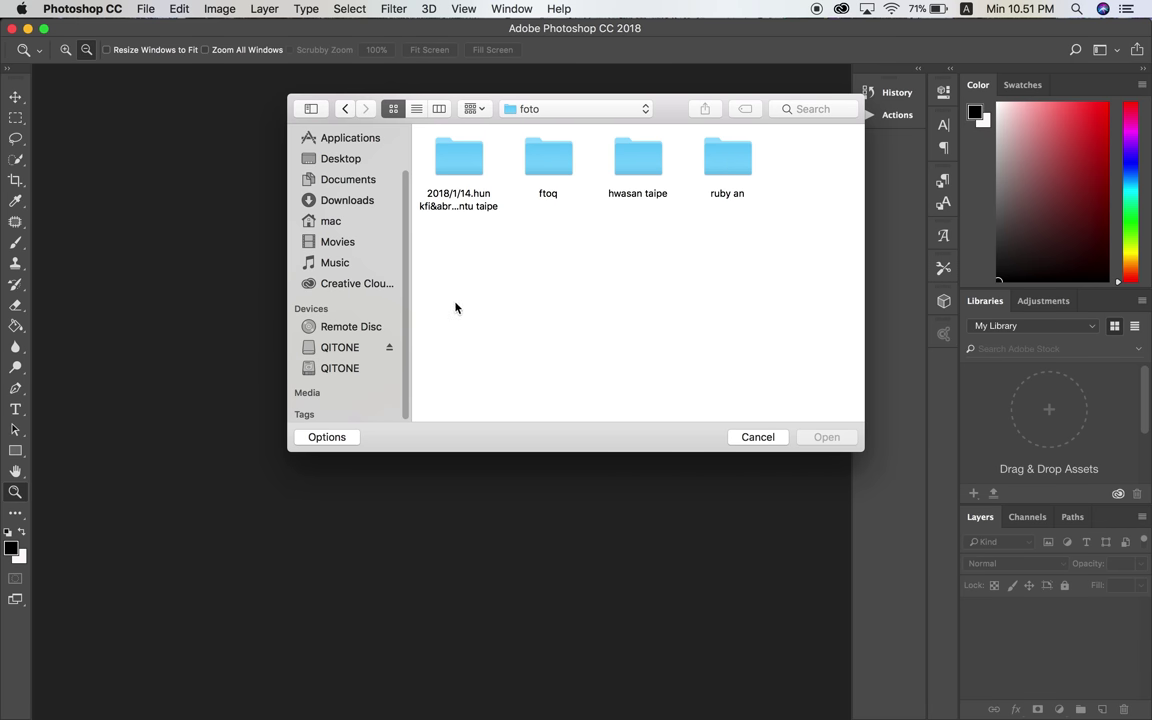
click(346, 344)
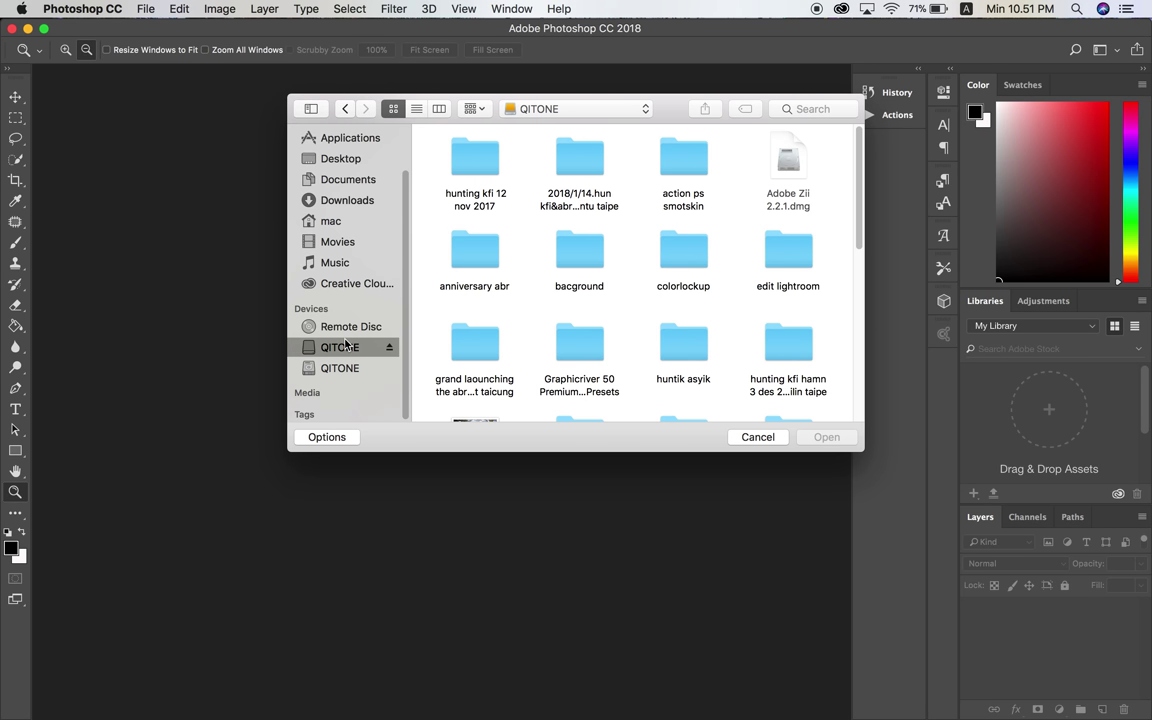
double_click(595, 164)
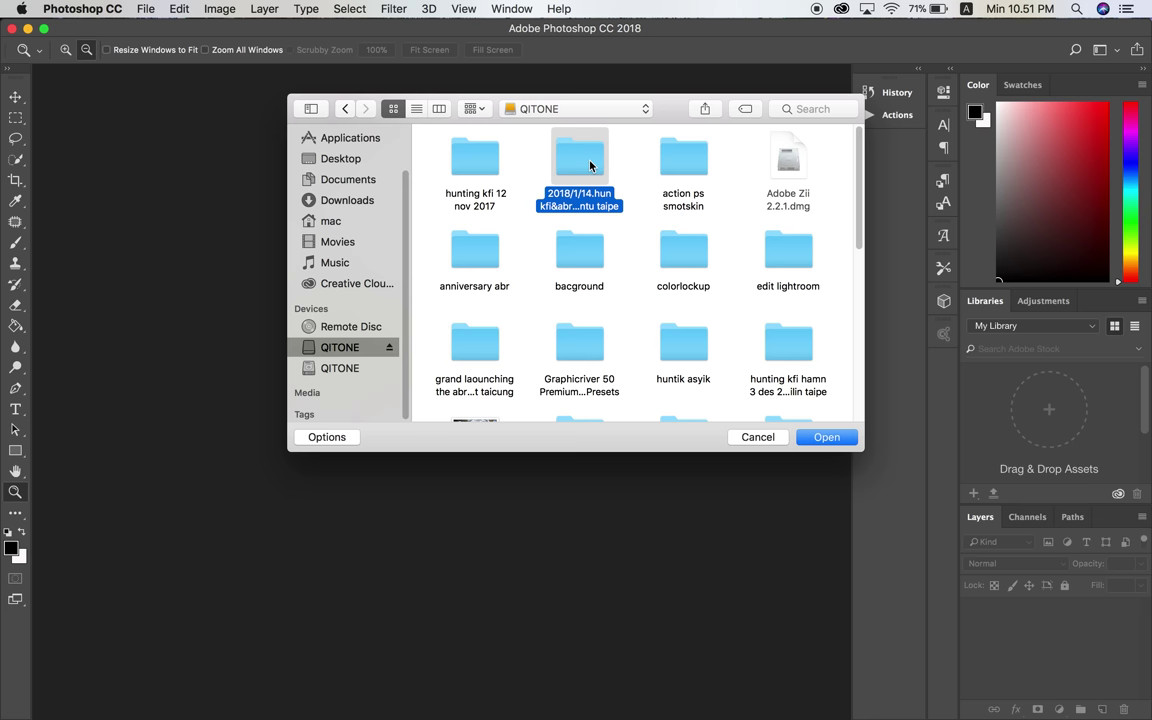
scroll(592, 160, down, 5)
scroll(628, 206, down, 5)
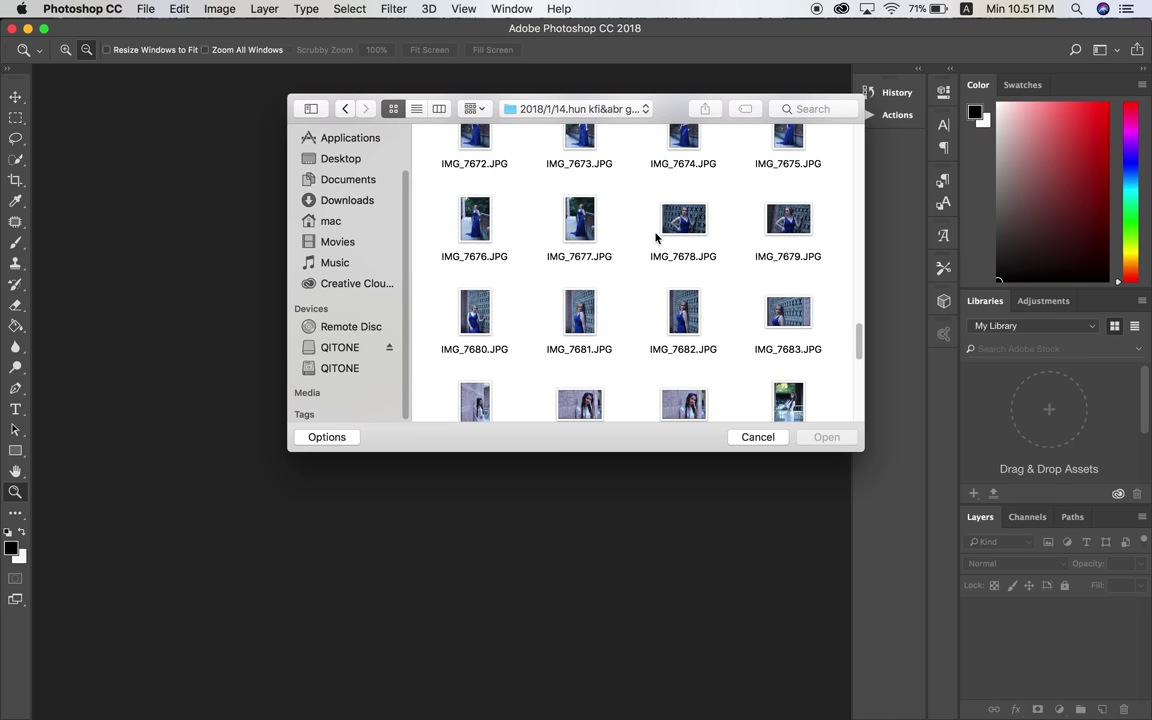
scroll(753, 372, down, 2)
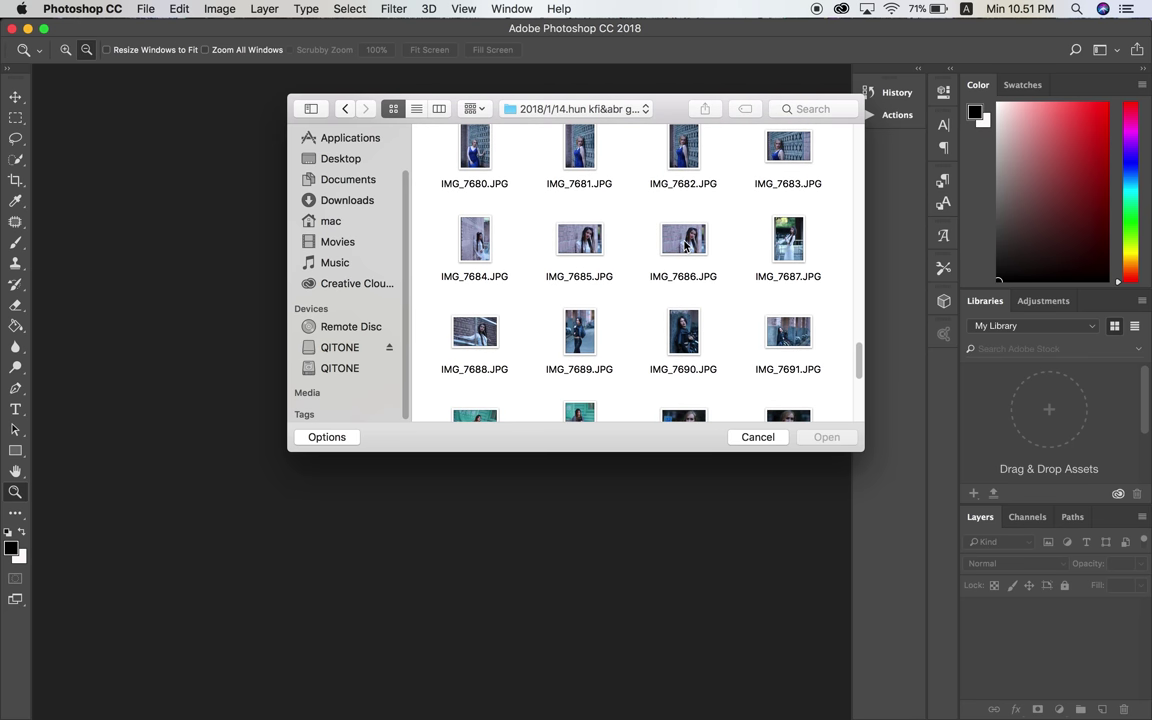
click(683, 240)
click(824, 438)
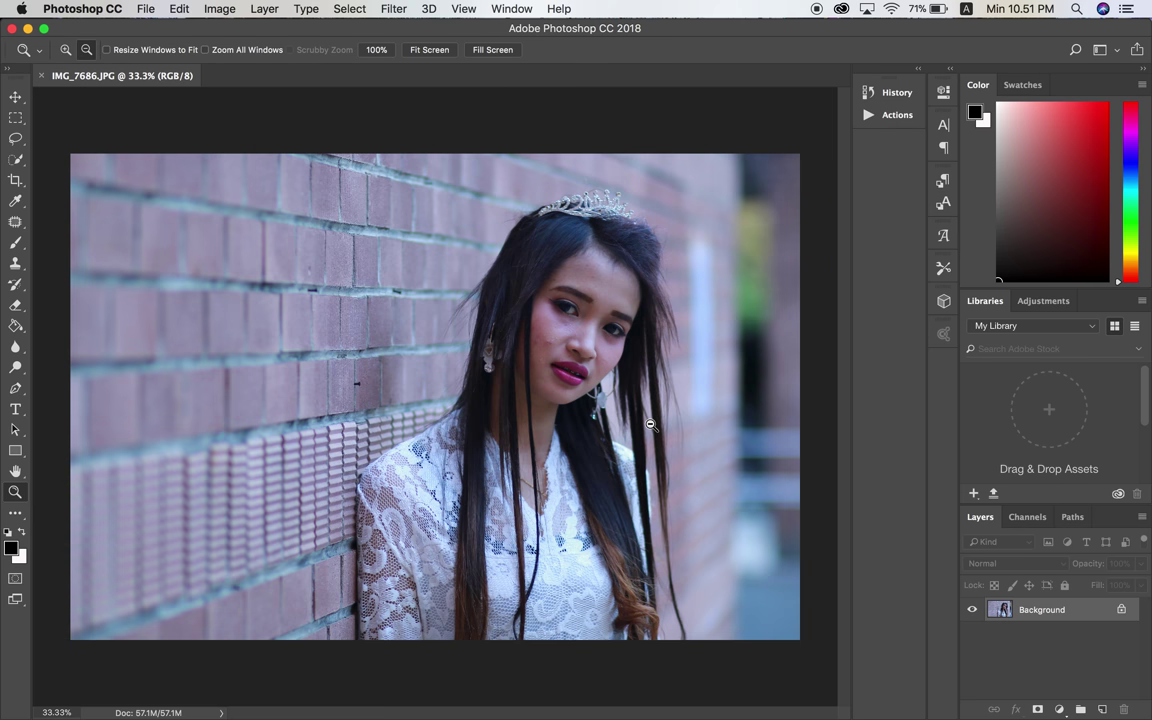
Zoom in to about 129% on the woman's face to inspect the cheek acne.
scroll(598, 400, up, 3)
scroll(650, 425, down, 3)
scroll(608, 344, down, 2)
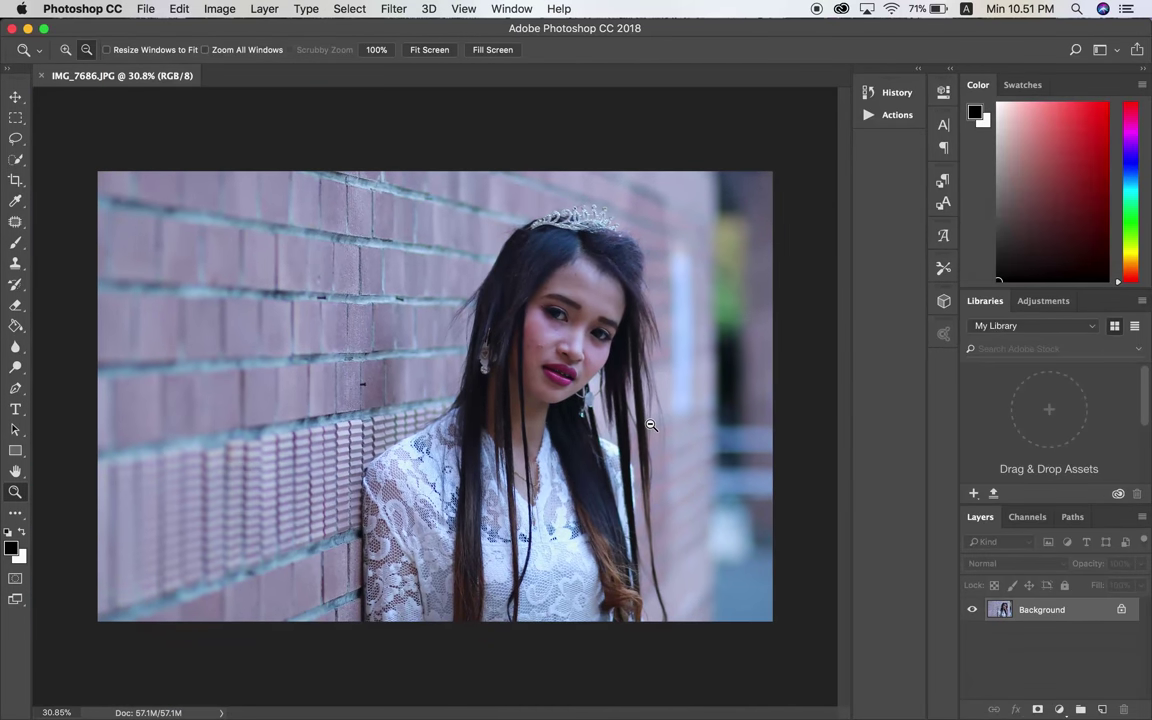
scroll(608, 344, up, 1)
scroll(608, 344, up, 1)
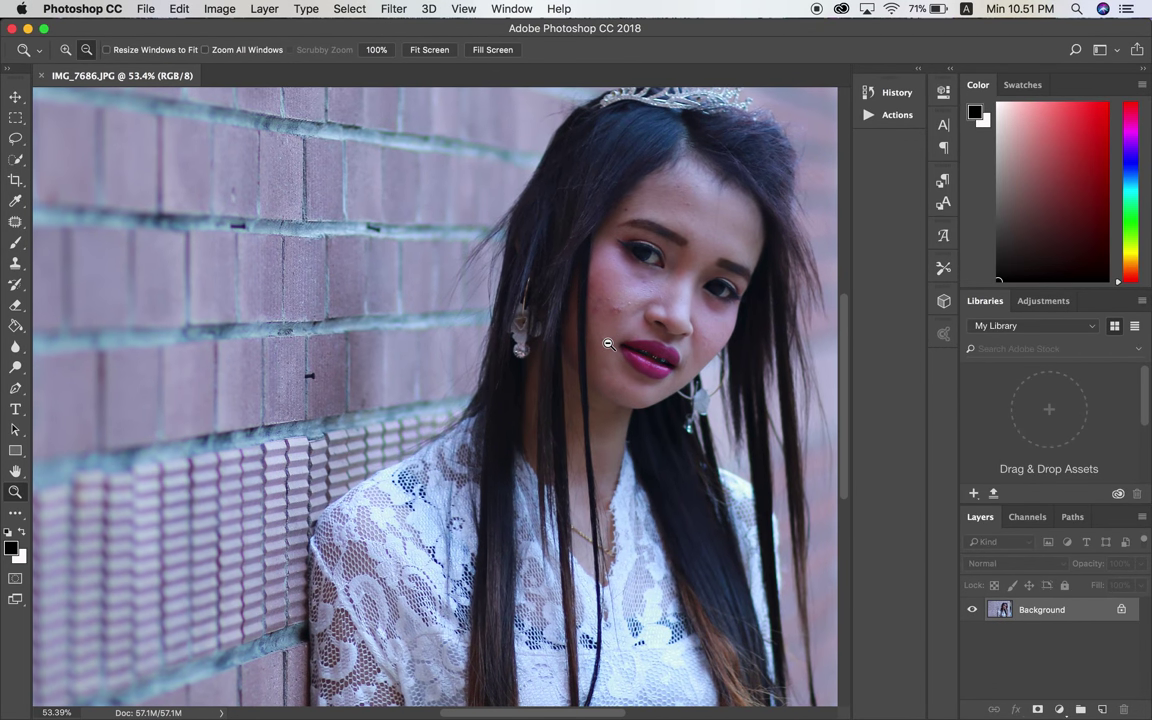
scroll(608, 344, up, 1)
scroll(608, 344, up, 1)
scroll(608, 344, up, 1)
scroll(608, 344, up, 1)
scroll(608, 344, up, 1)
scroll(608, 344, up, 1)
scroll(607, 339, up, 1)
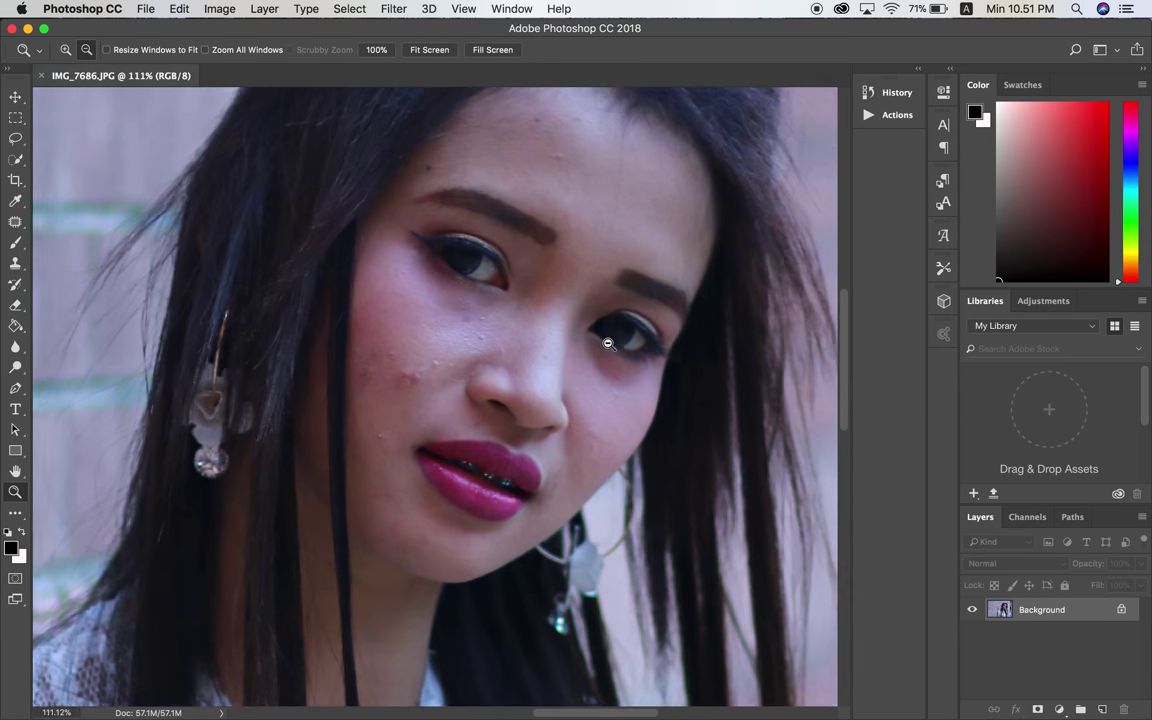
scroll(607, 334, up, 1)
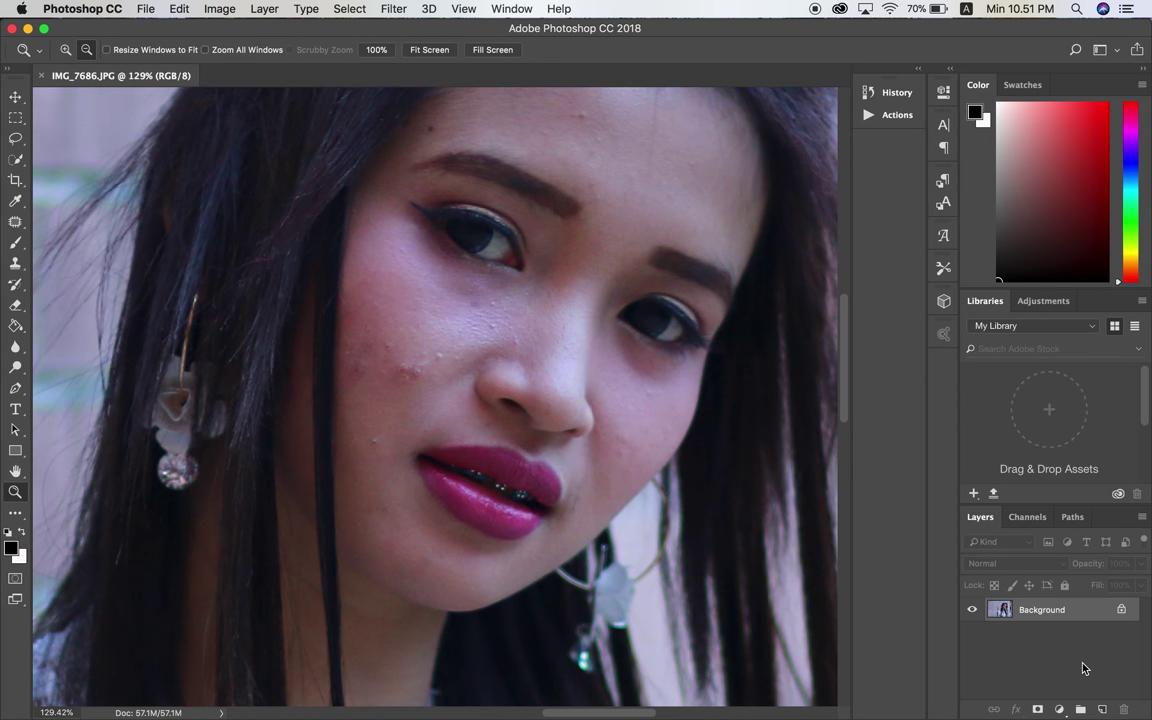
drag(1070, 614, 1090, 620)
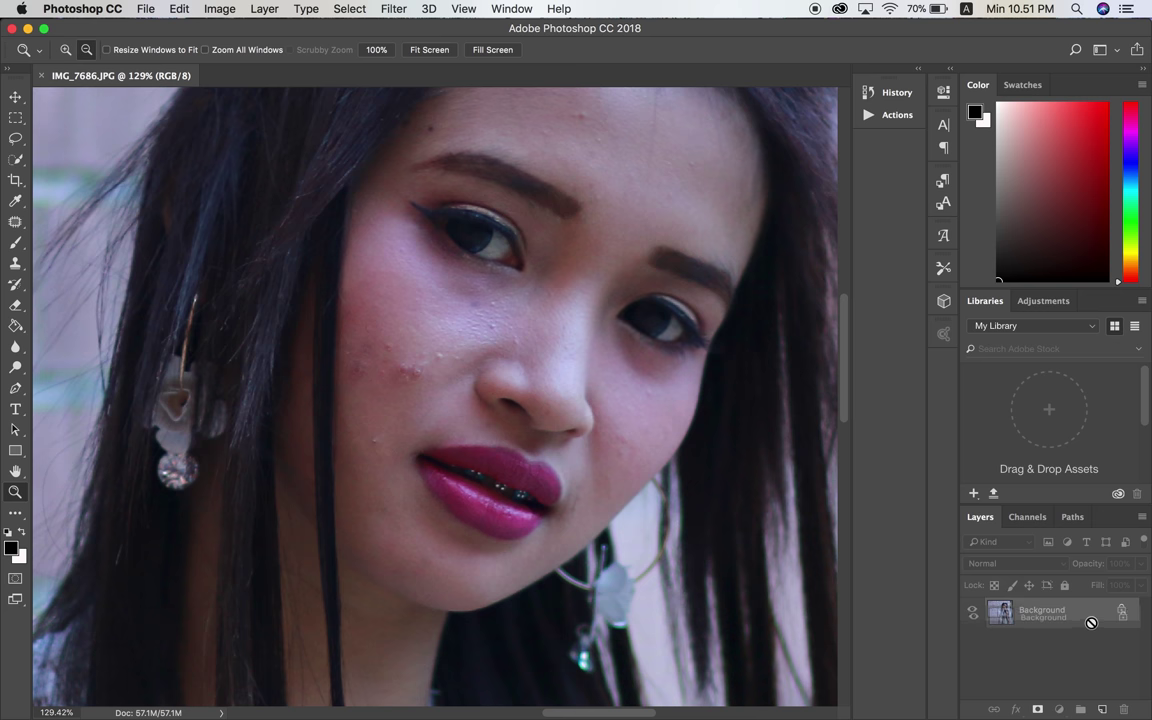
Duplicate the Background layer into a Background copy and show the healing tools list.
drag(1090, 620, 1103, 710)
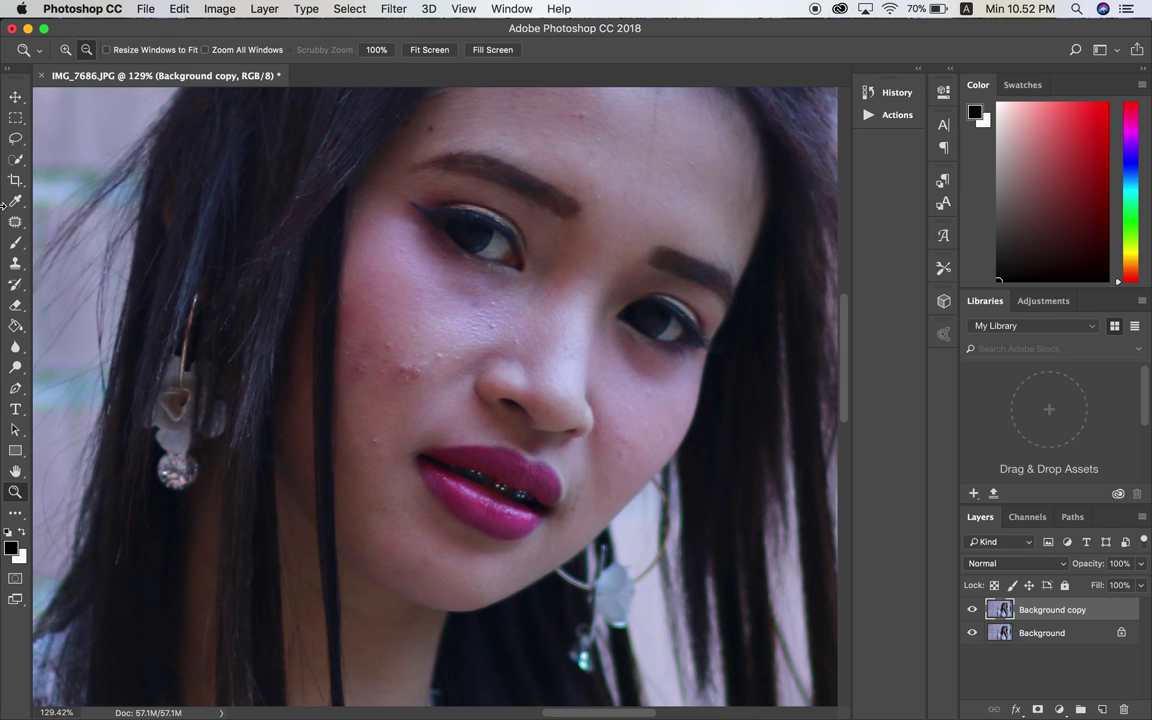
click(18, 224)
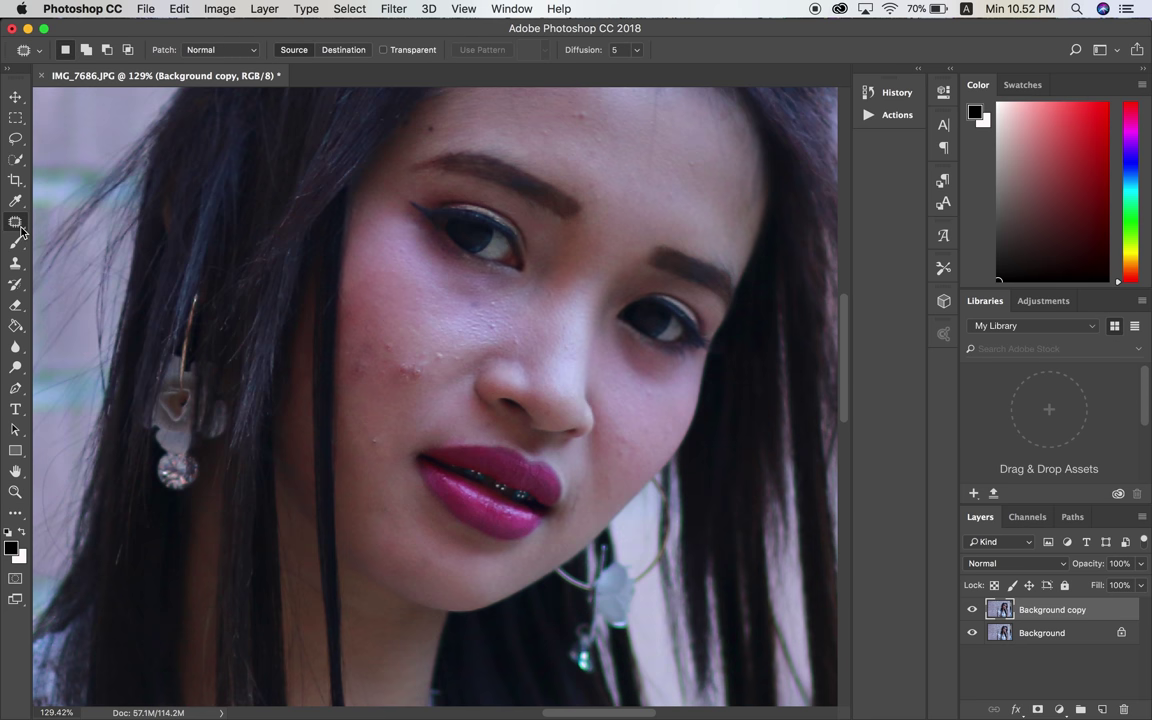
right_click(20, 229)
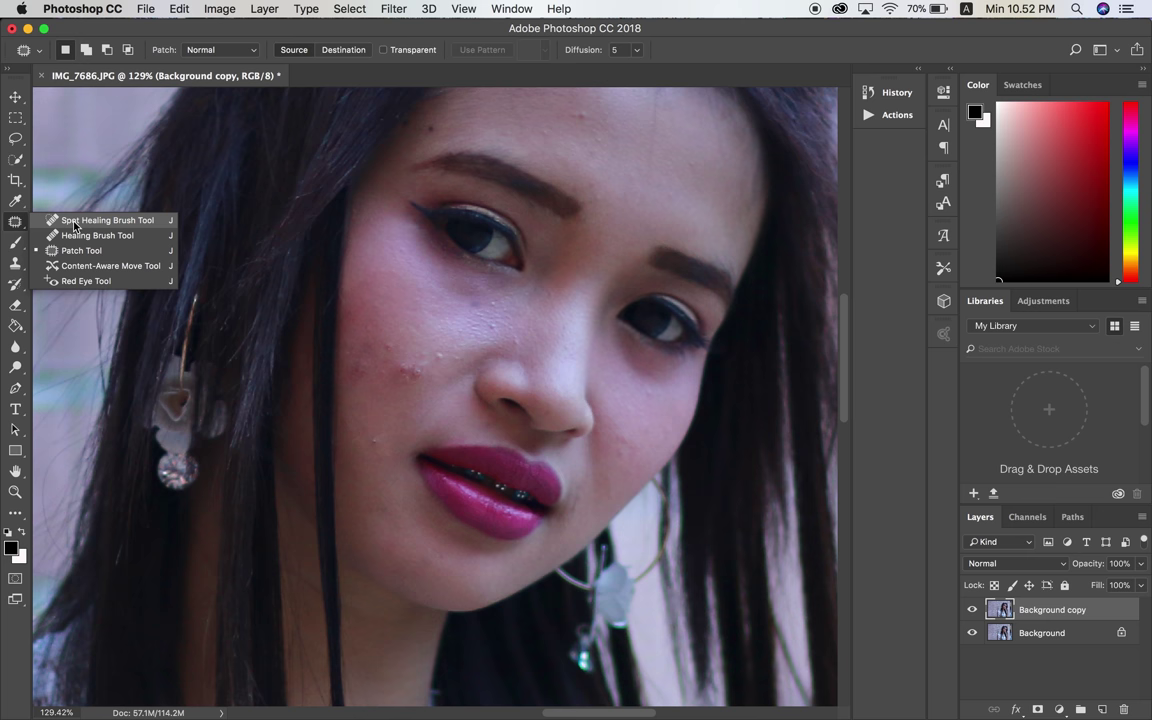
Spot-heal the dark spot below the eye and two forehead blemishes with a 15-pixel brush.
click(74, 222)
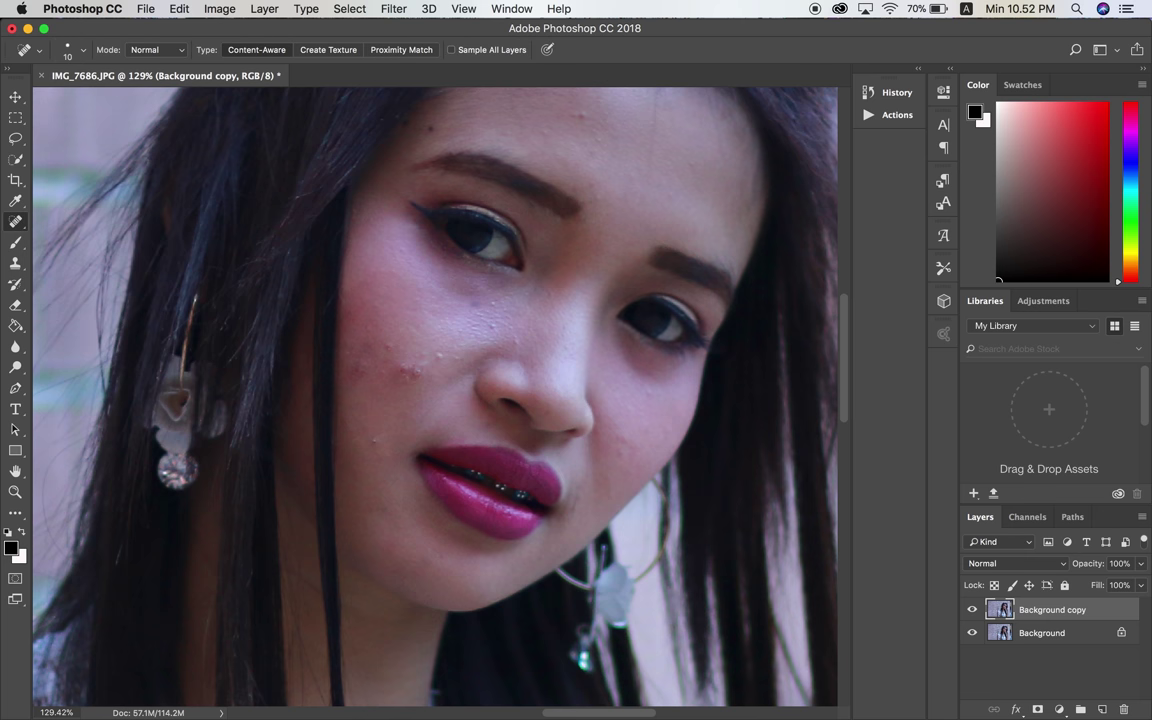
key(bracketright)
key(bracketleft)
click(444, 286)
scroll(458, 198, up, 3)
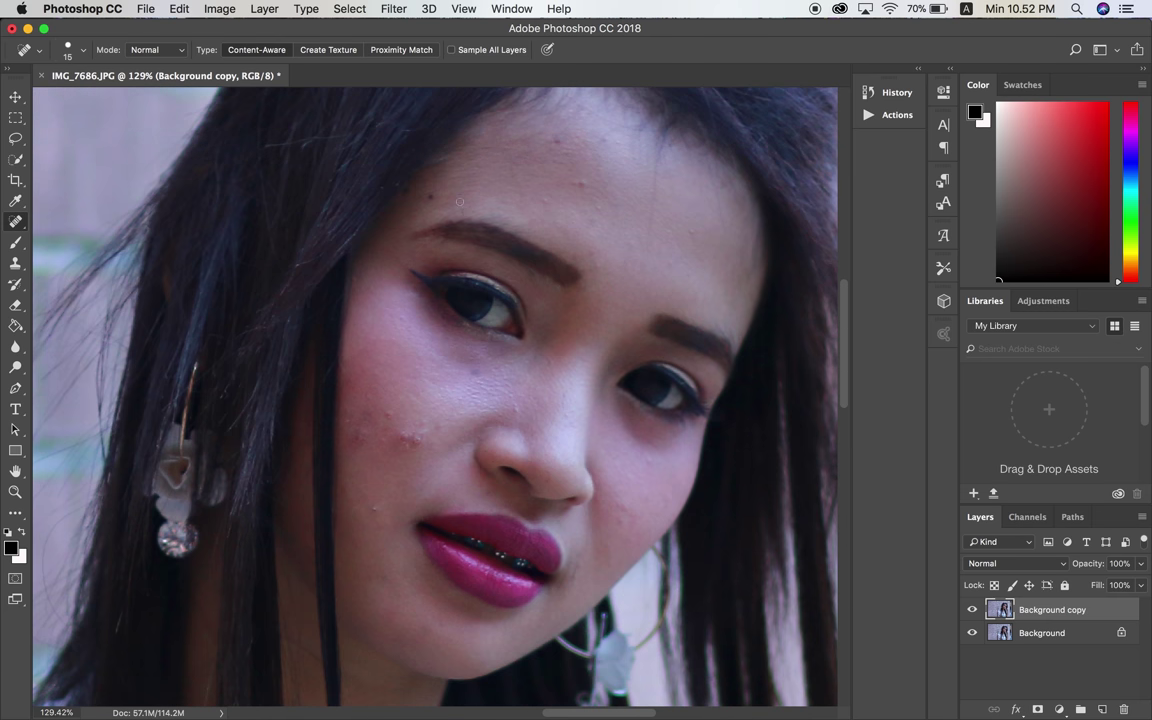
click(578, 183)
click(571, 169)
Spot-heal the spots below the lips, on the cheek, and beside the nose.
scroll(373, 419, down, 5)
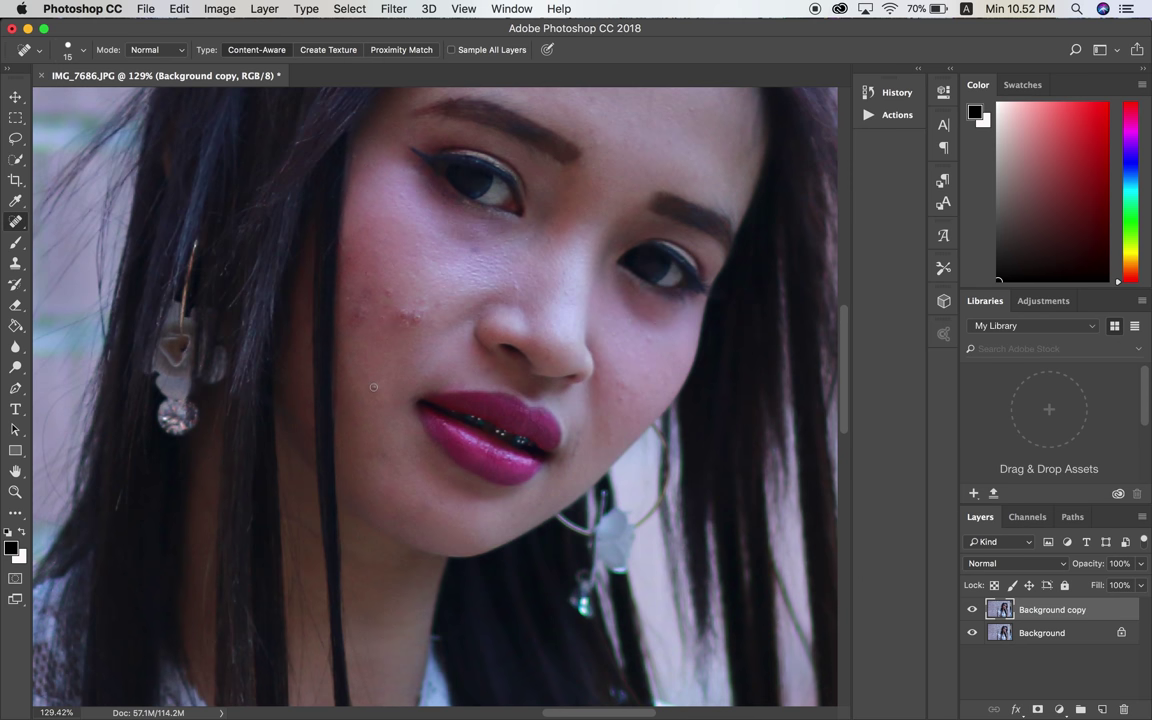
click(385, 461)
click(566, 293)
click(476, 244)
click(440, 305)
click(488, 287)
drag(18, 221, 93, 257)
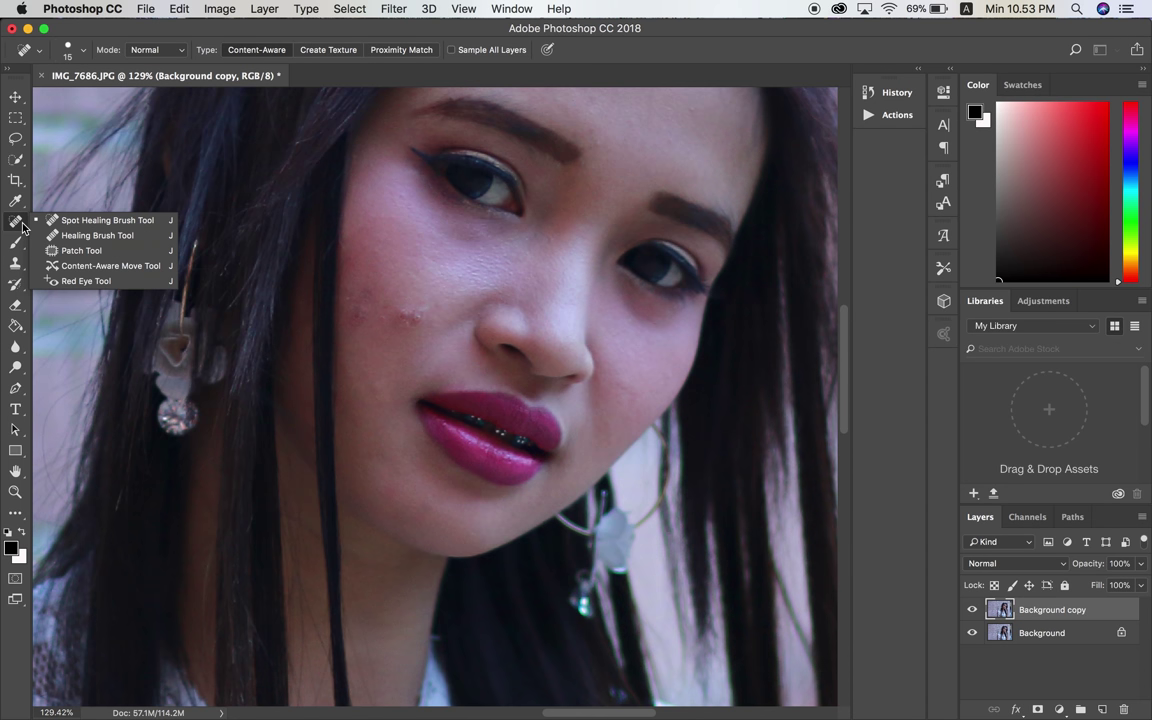
Patch the first few cheek blemishes with nearby clean skin using the Patch Tool.
click(90, 251)
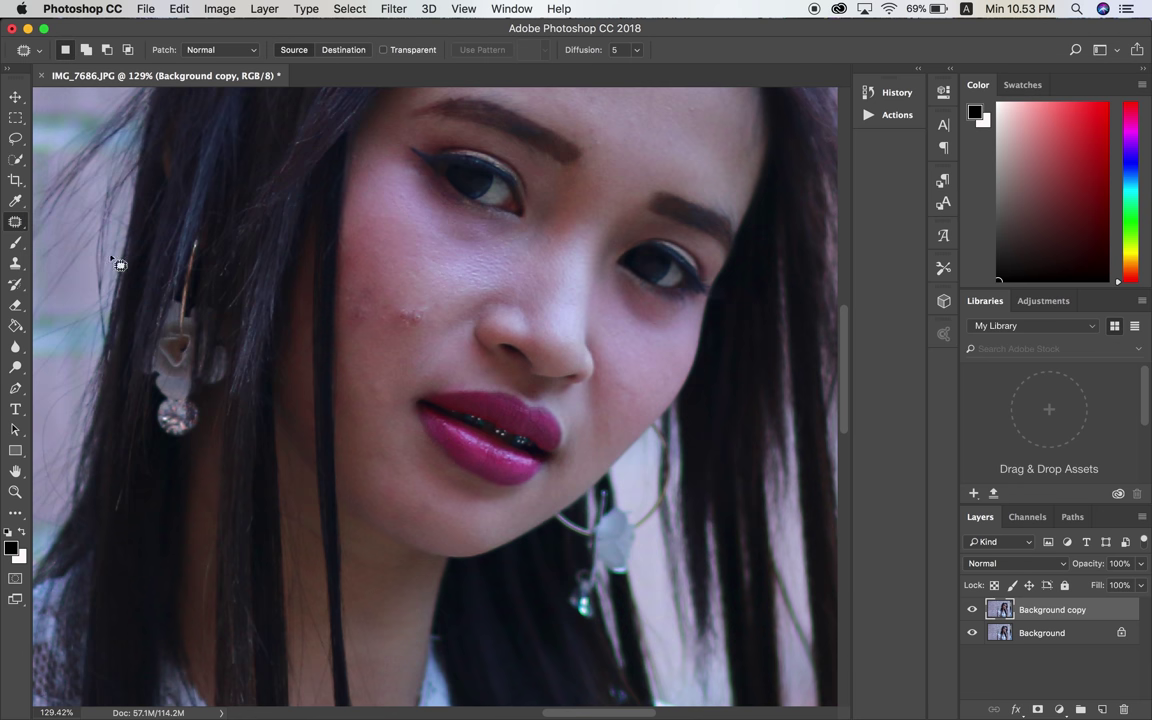
drag(381, 383, 378, 383)
click(403, 373)
drag(405, 327, 430, 326)
drag(411, 289, 413, 290)
click(430, 300)
drag(381, 325, 402, 331)
click(390, 355)
mouse_move(370, 311)
mouse_down()
mouse_move(360, 330)
mouse_move(361, 317)
mouse_up()
click(360, 334)
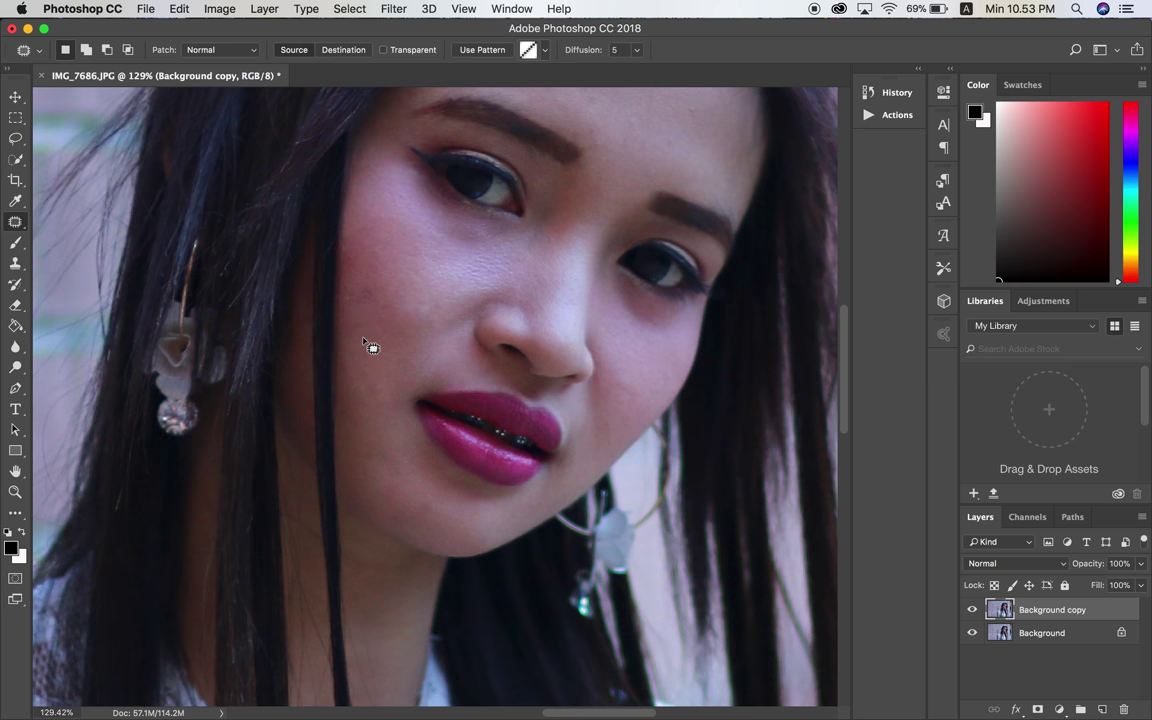
Patch several more cheek blemishes and a spot on the far cheek.
drag(368, 301, 391, 276)
click(383, 287)
mouse_move(360, 279)
mouse_down()
mouse_move(380, 275)
mouse_move(360, 303)
mouse_move(357, 273)
mouse_up()
click(363, 302)
click(385, 305)
mouse_move(422, 311)
mouse_down()
mouse_move(437, 311)
mouse_move(424, 298)
mouse_up()
click(445, 300)
drag(614, 393, 628, 393)
click(643, 386)
Patch the blemish near the chin and the last small cheek blemishes.
drag(375, 449, 380, 468)
click(395, 444)
drag(386, 303, 384, 300)
click(400, 318)
drag(395, 309, 375, 333)
click(389, 401)
scroll(420, 443, up, 4)
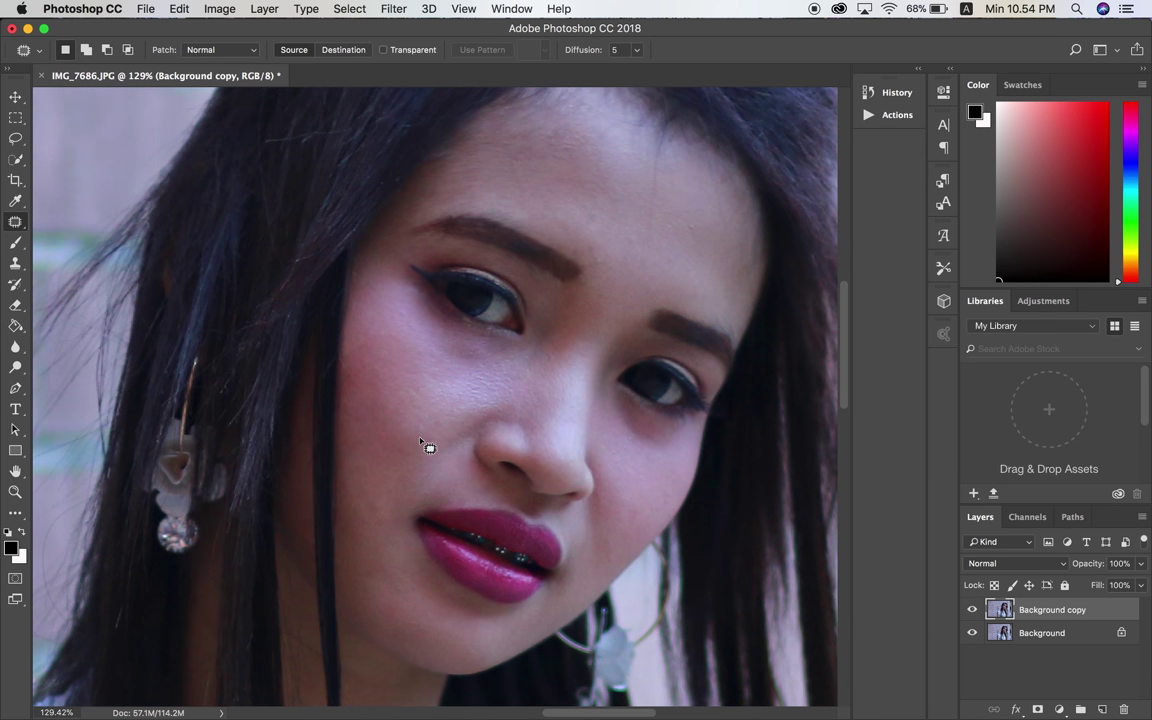
Zoom from 129% to 216% on the retouched cheek, nose and lips.
scroll(430, 450, up, 1)
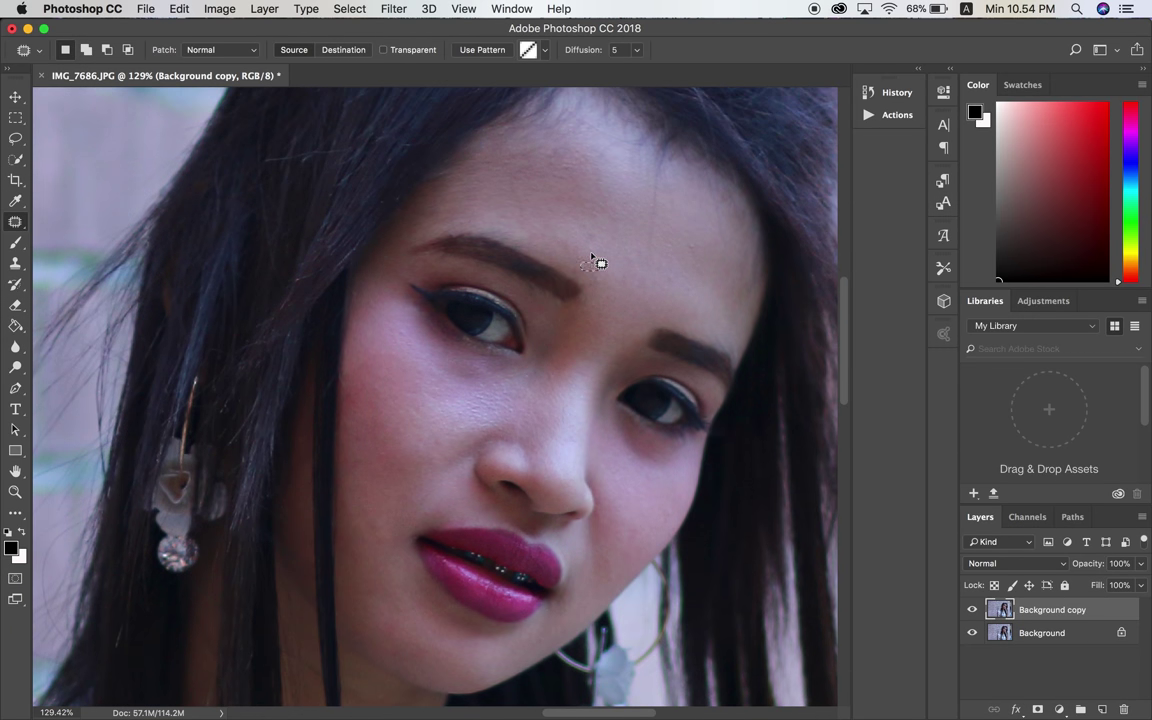
scroll(434, 318, down, 5)
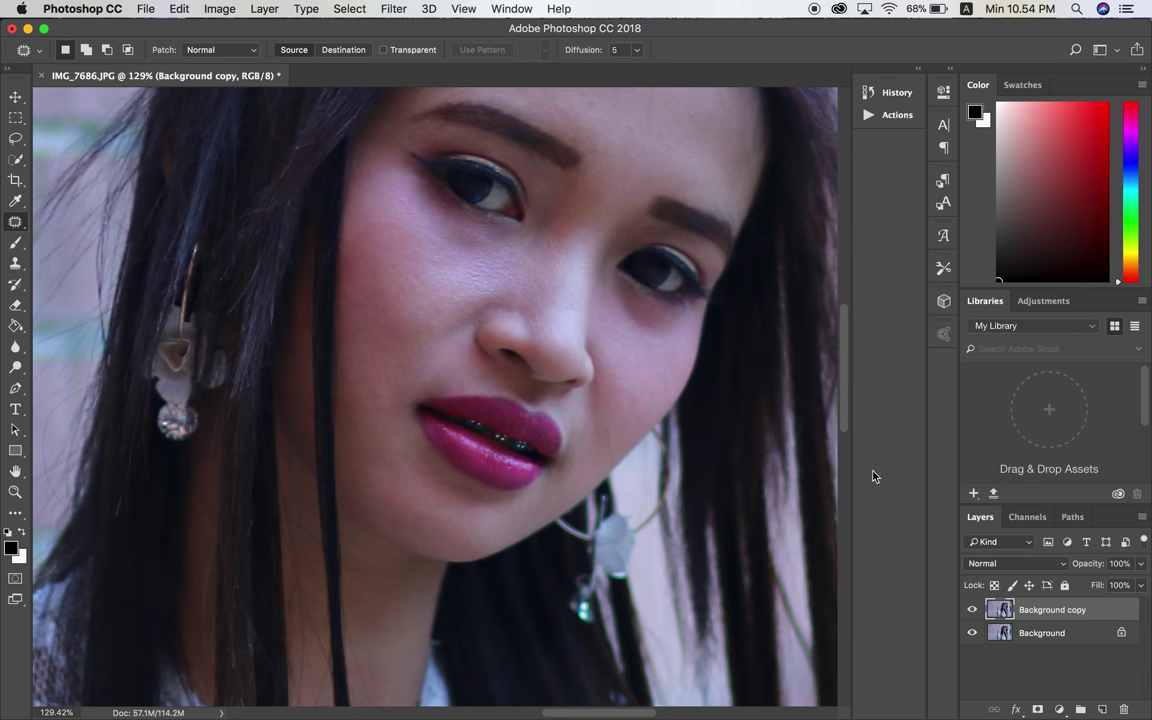
scroll(468, 403, up, 3)
scroll(468, 403, up, 2)
scroll(468, 403, up, 3)
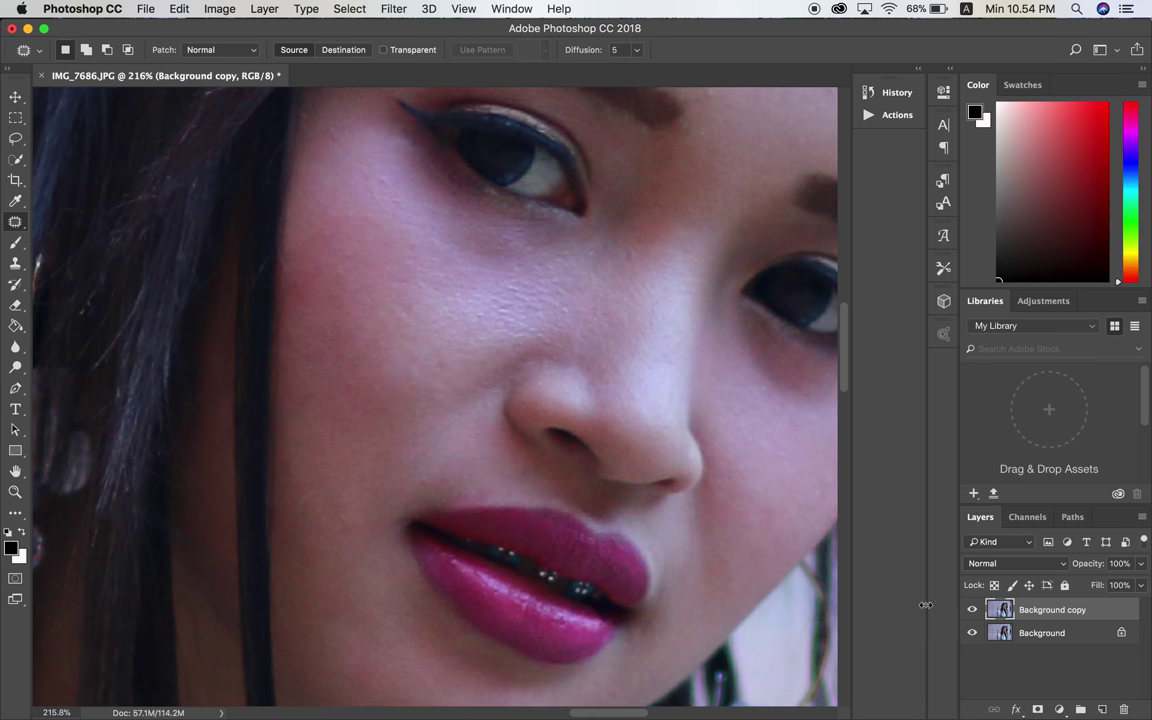
Toggle the Background copy's visibility three times to compare against the original.
click(975, 610)
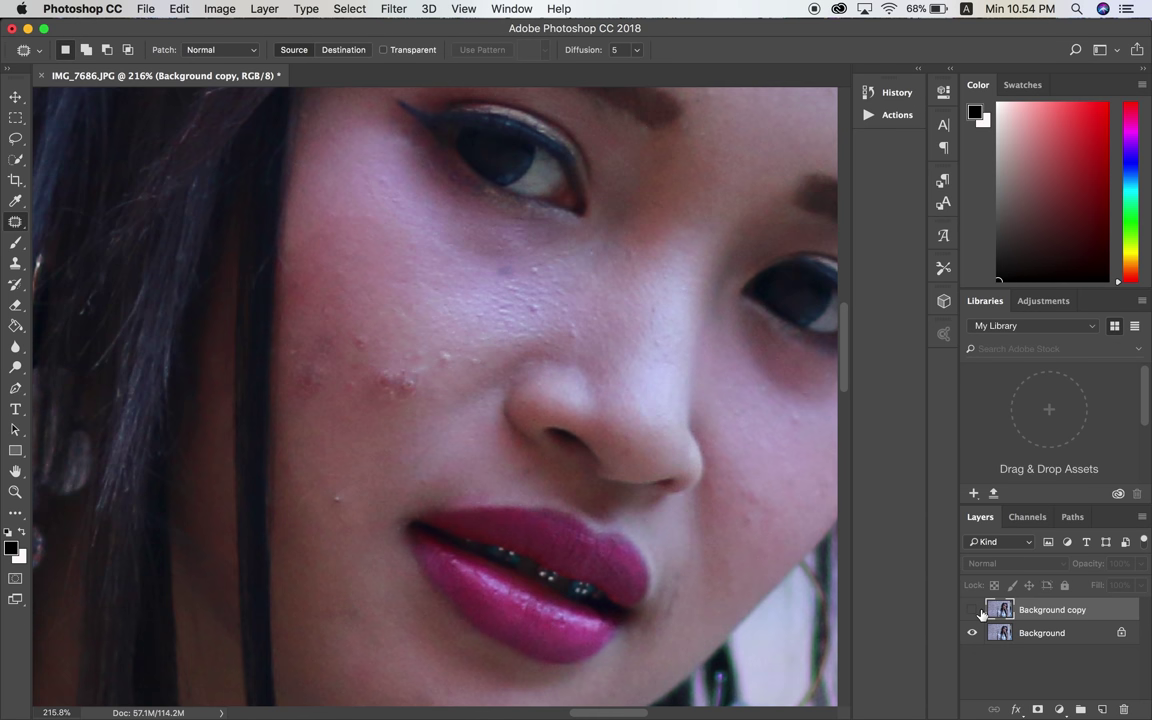
click(975, 610)
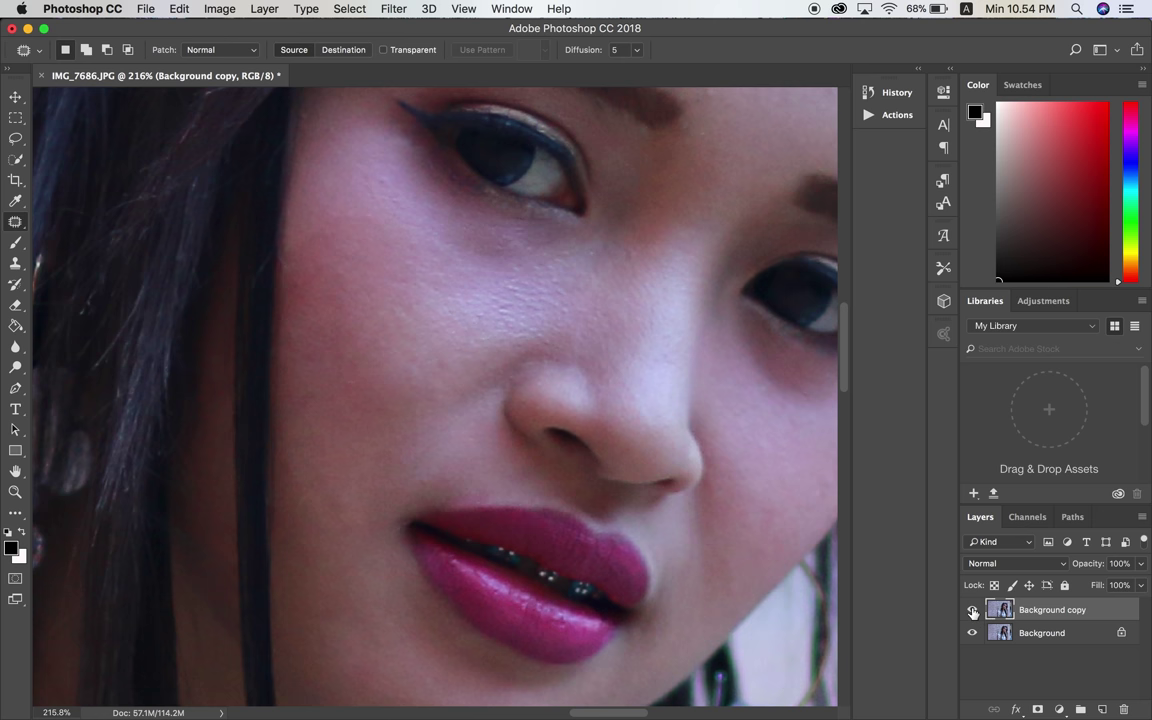
click(973, 610)
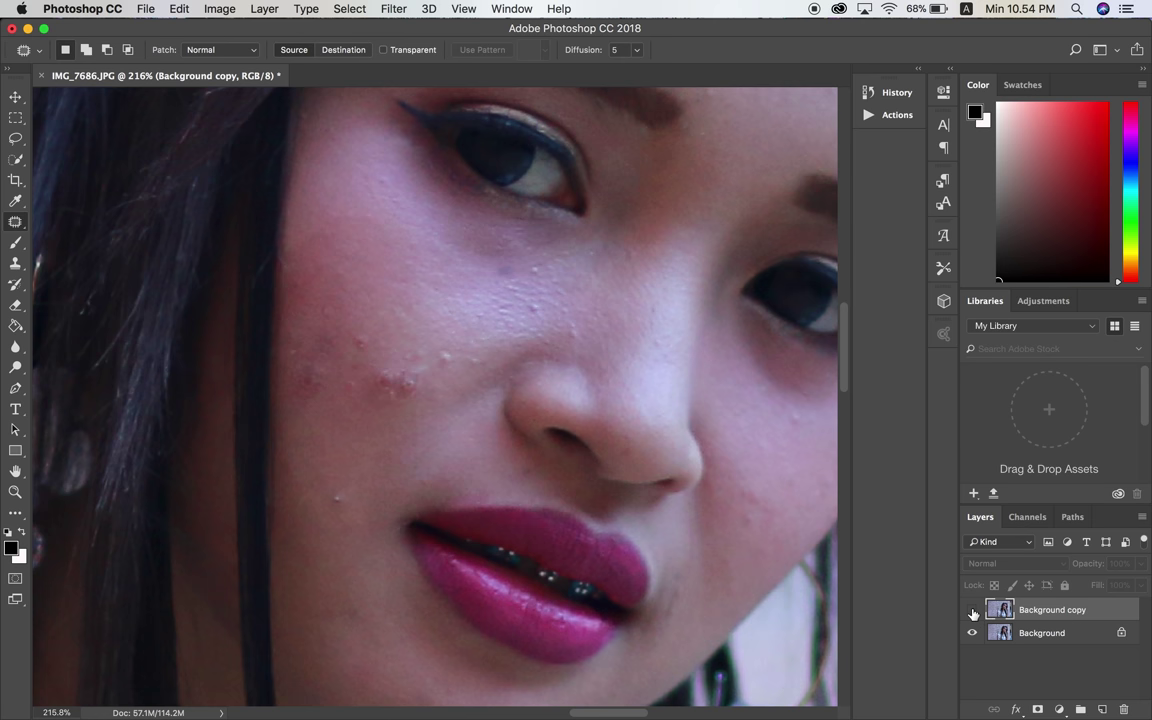
click(973, 610)
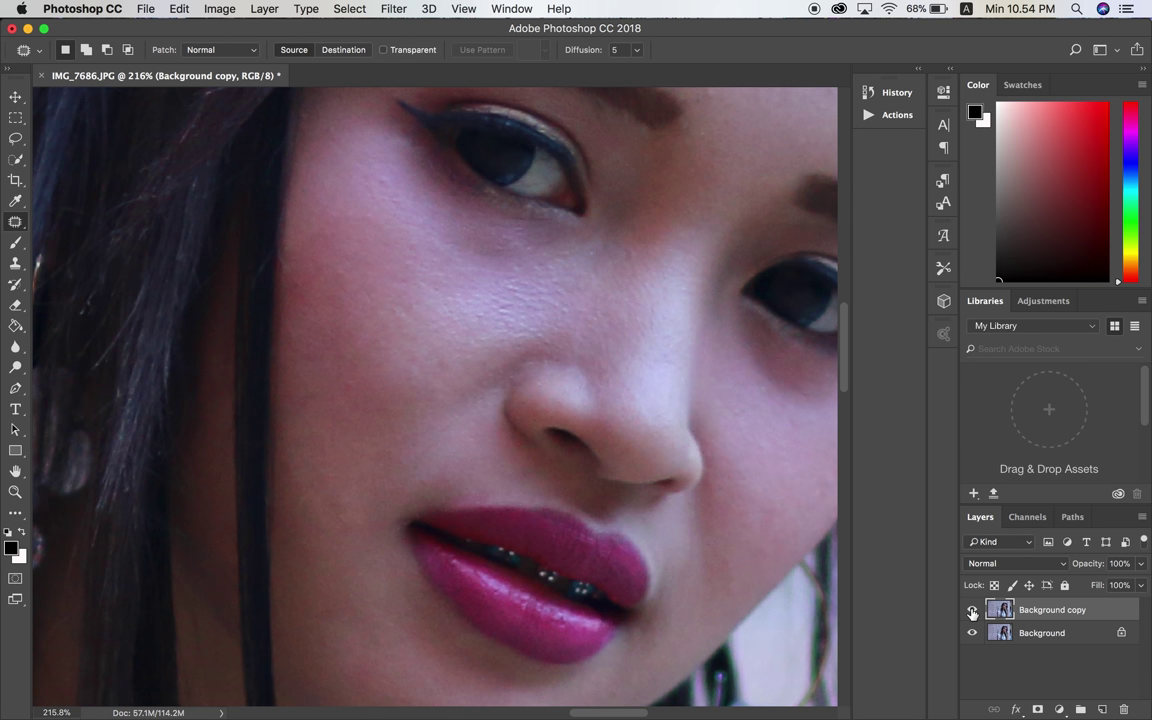
click(973, 611)
click(973, 611)
Zoom out to 72.6% to see the whole retouched portrait.
scroll(485, 381, down, 2)
scroll(483, 381, down, 3)
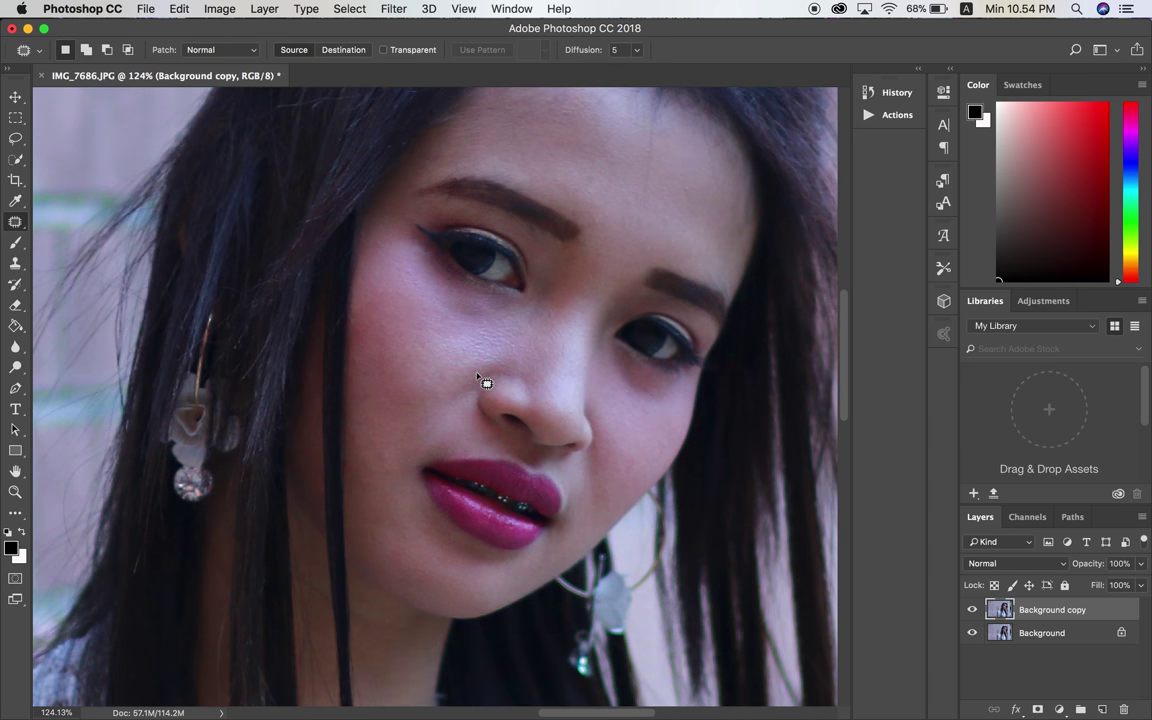
scroll(481, 381, down, 3)
scroll(483, 381, down, 2)
scroll(483, 381, down, 1)
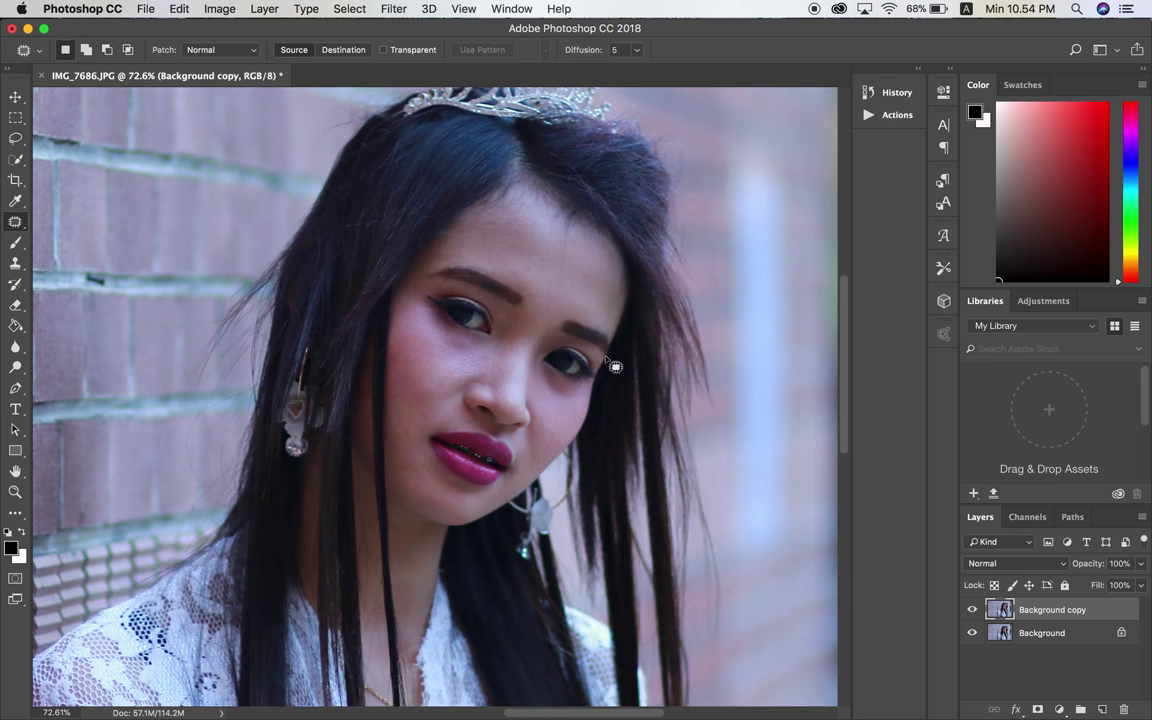